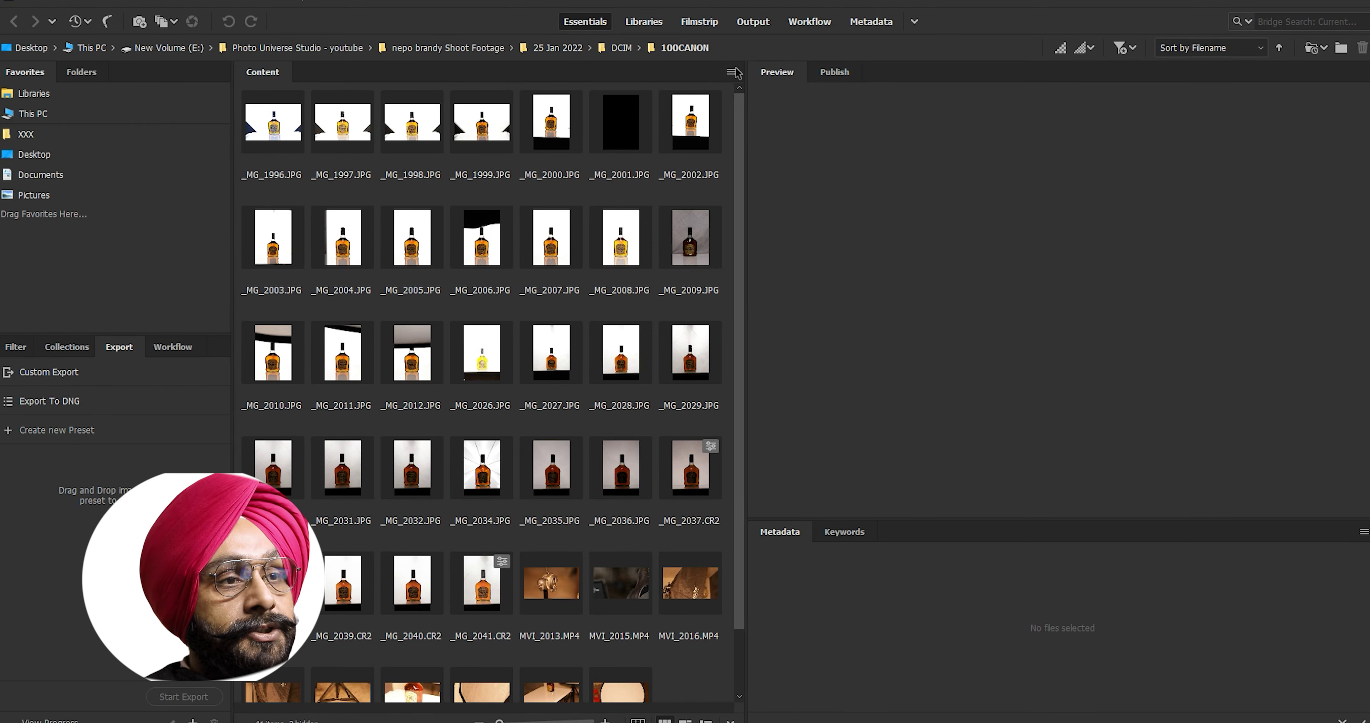
- Preview _MG_2001 and _MG_2002, then narrow the thumbnail grid to enlarge the preview
{"action": "left_click", "coordinate": [608, 137]}
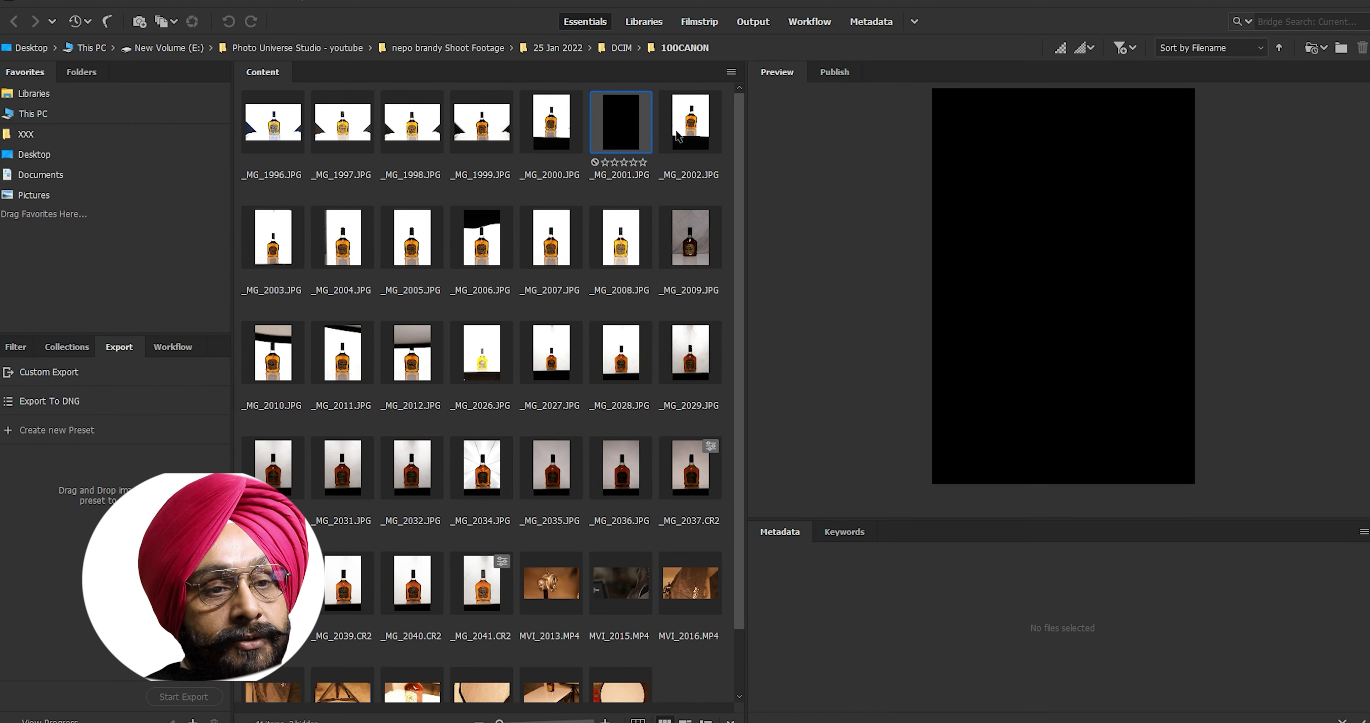
{"action": "left_click", "coordinate": [705, 130]}
{"action": "left_click", "coordinate": [621, 123]}
{"action": "left_click_drag", "start_coordinate": [744, 319], "coordinate": [686, 319]}
- Preview the first-row shots _MG_1996 through _MG_2000
{"action": "left_click", "coordinate": [415, 144]}
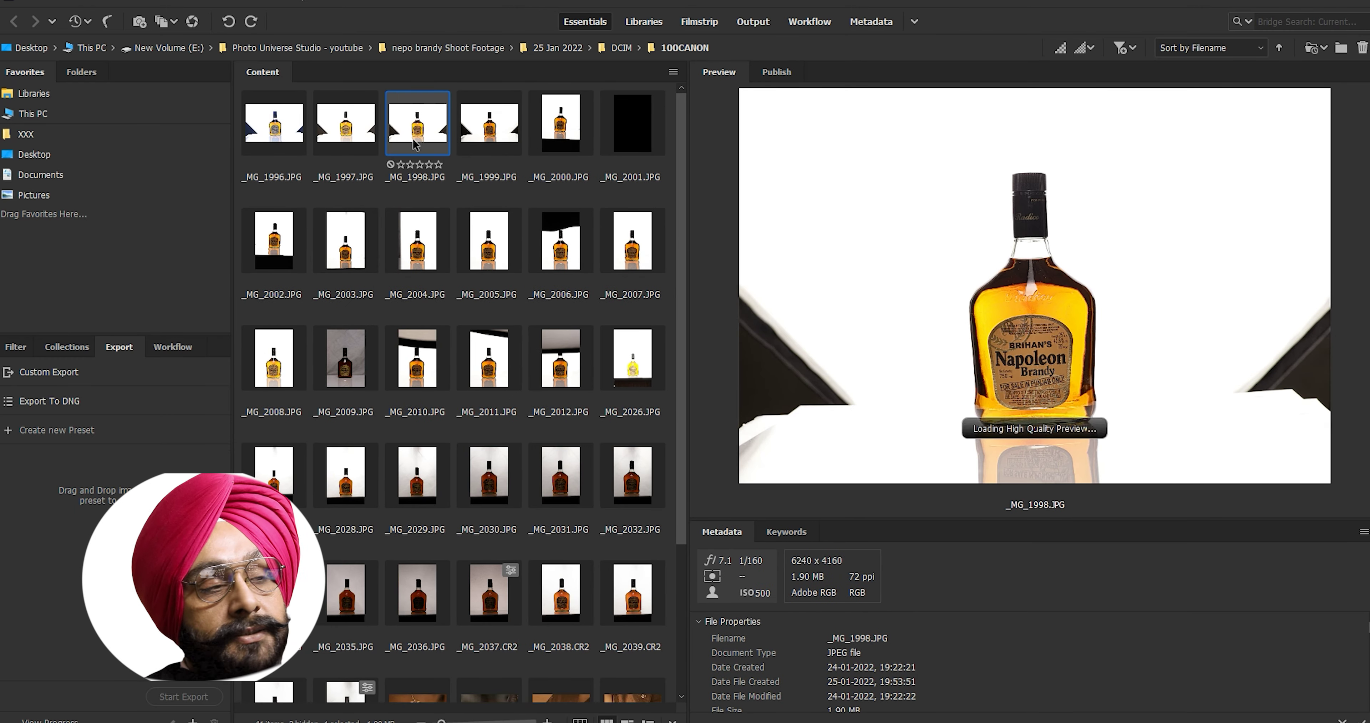
{"action": "left_click", "coordinate": [296, 149]}
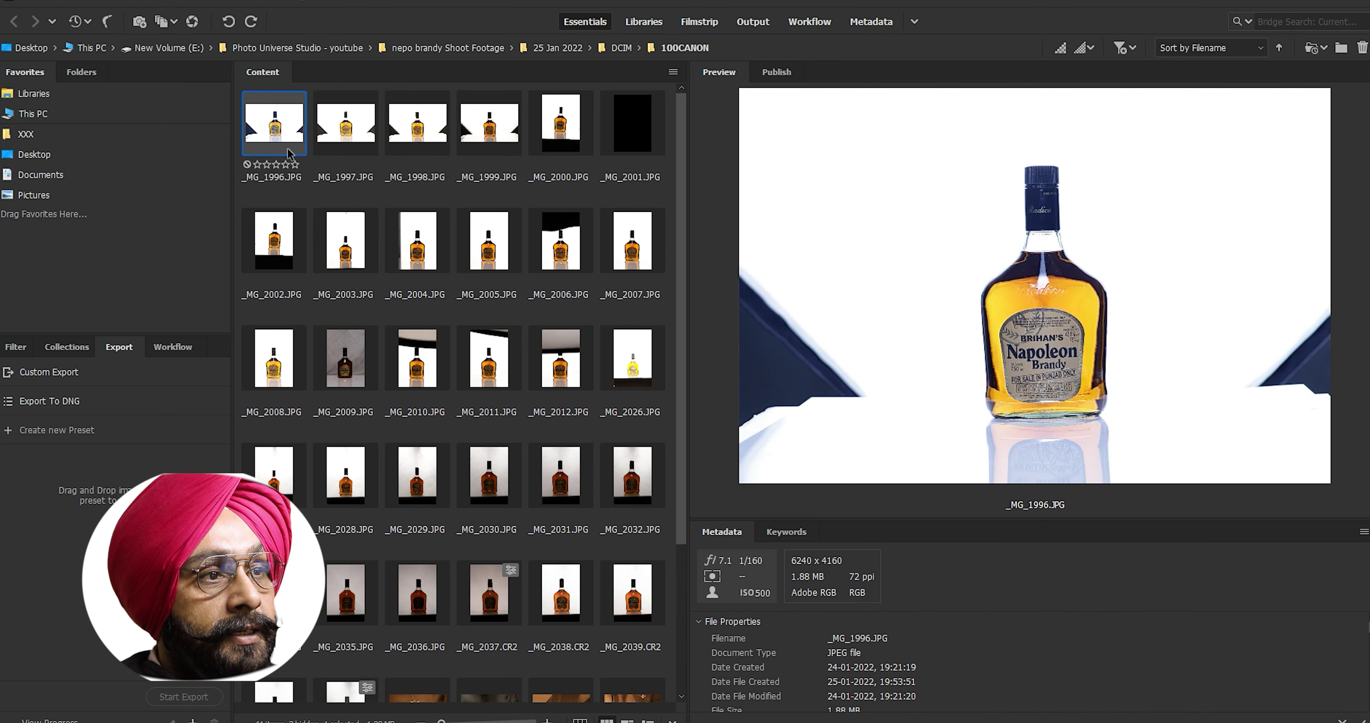
{"action": "left_click", "coordinate": [343, 141]}
{"action": "left_click", "coordinate": [489, 139]}
{"action": "left_click", "coordinate": [547, 143]}
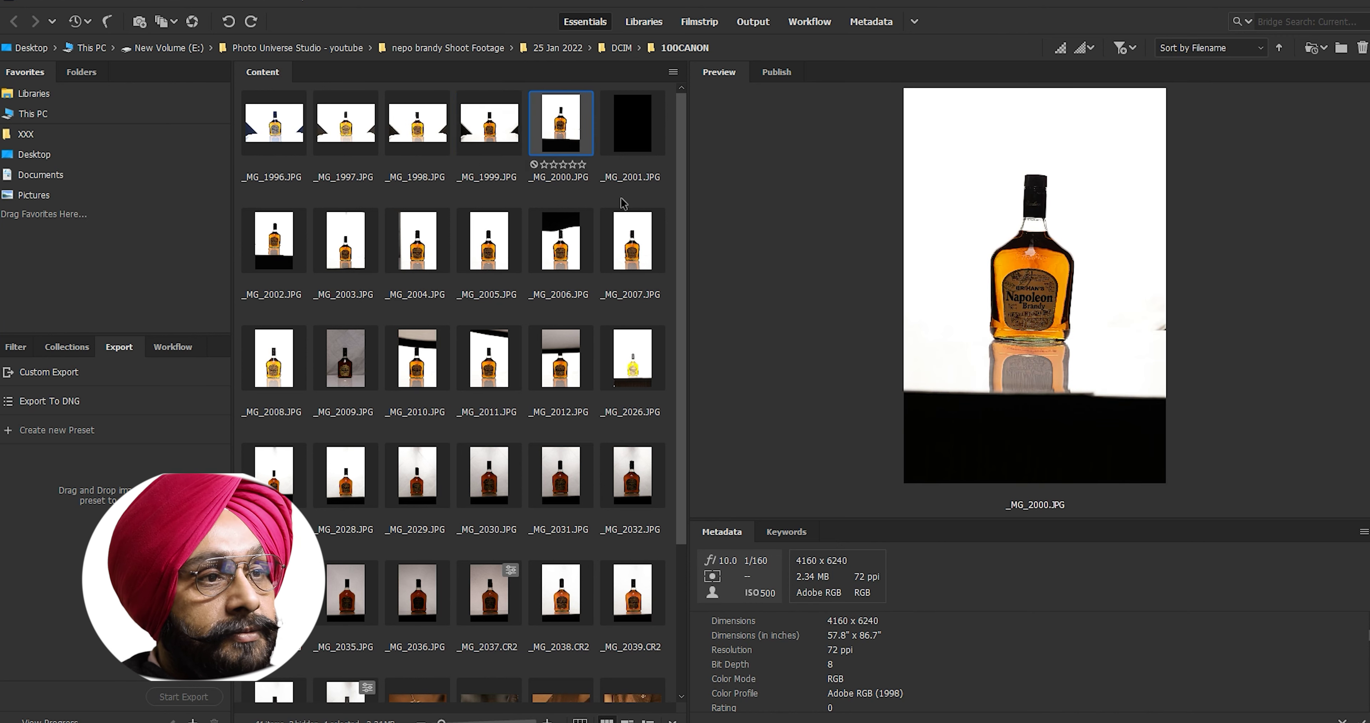
- Preview the second-row shots _MG_2002 to _MG_2006, then recheck _MG_2001, _MG_2000 and _MG_2003
{"action": "left_click", "coordinate": [277, 268]}
{"action": "left_click", "coordinate": [348, 266]}
{"action": "left_click", "coordinate": [417, 265]}
{"action": "left_click", "coordinate": [485, 263]}
{"action": "left_click", "coordinate": [558, 265]}
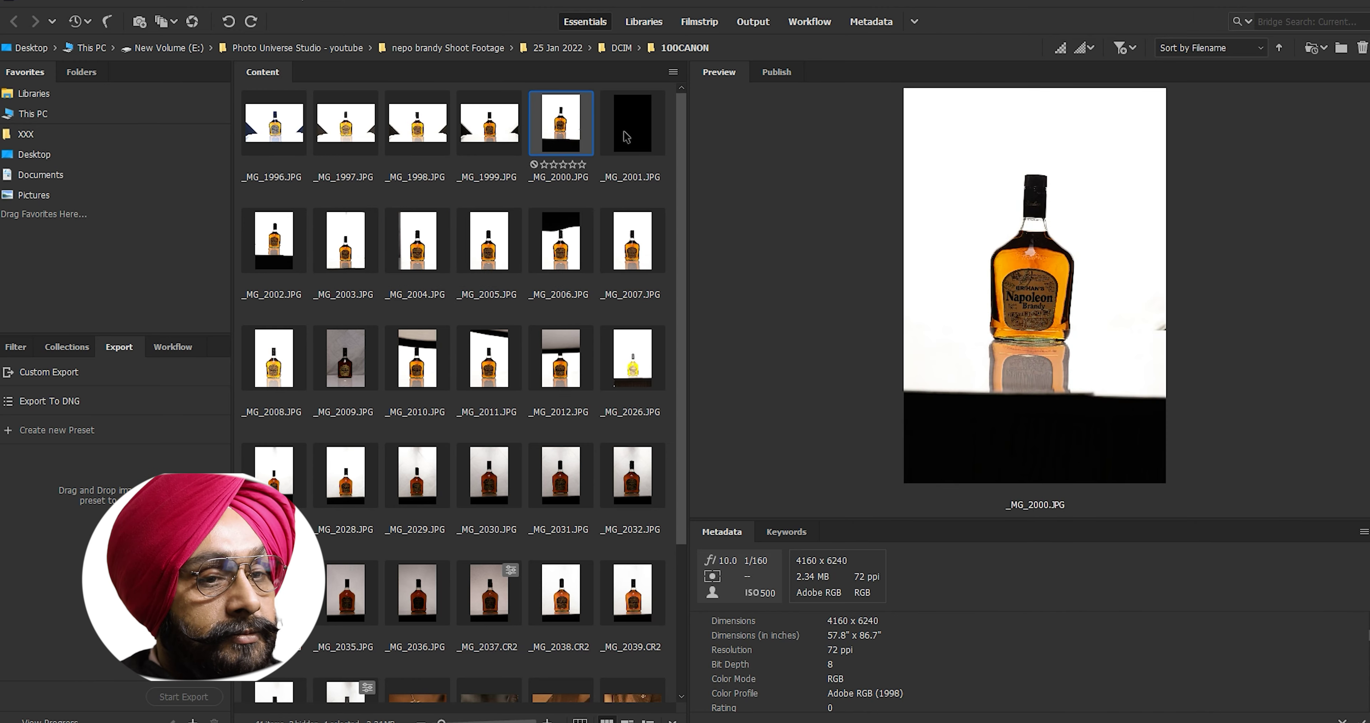
{"action": "left_click", "coordinate": [626, 137]}
{"action": "left_click", "coordinate": [560, 122]}
{"action": "left_click", "coordinate": [357, 257]}
- Step through the later shots from _MG_2008 to _MG_2034 with the arrow key
{"action": "key", "text": "Right"}
{"action": "key", "text": "Right"}
{"action": "key", "text": "Right"}
{"action": "key", "text": "Right"}
{"action": "key", "text": "Right"}
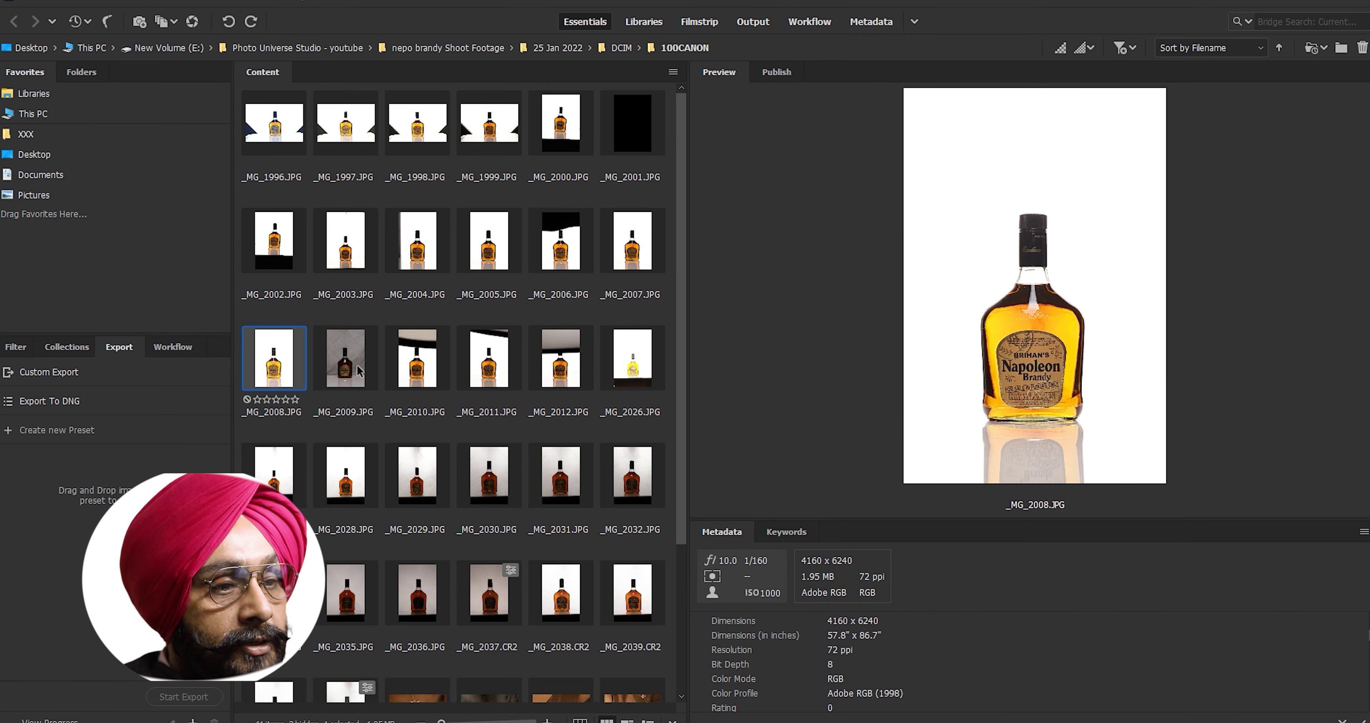
{"action": "key", "text": "Right"}
{"action": "key", "text": "Right"}
{"action": "key", "text": "Right"}
{"action": "key", "text": "Right"}
{"action": "key", "text": "Right"}
{"action": "key", "text": "Right"}
{"action": "key", "text": "Right"}
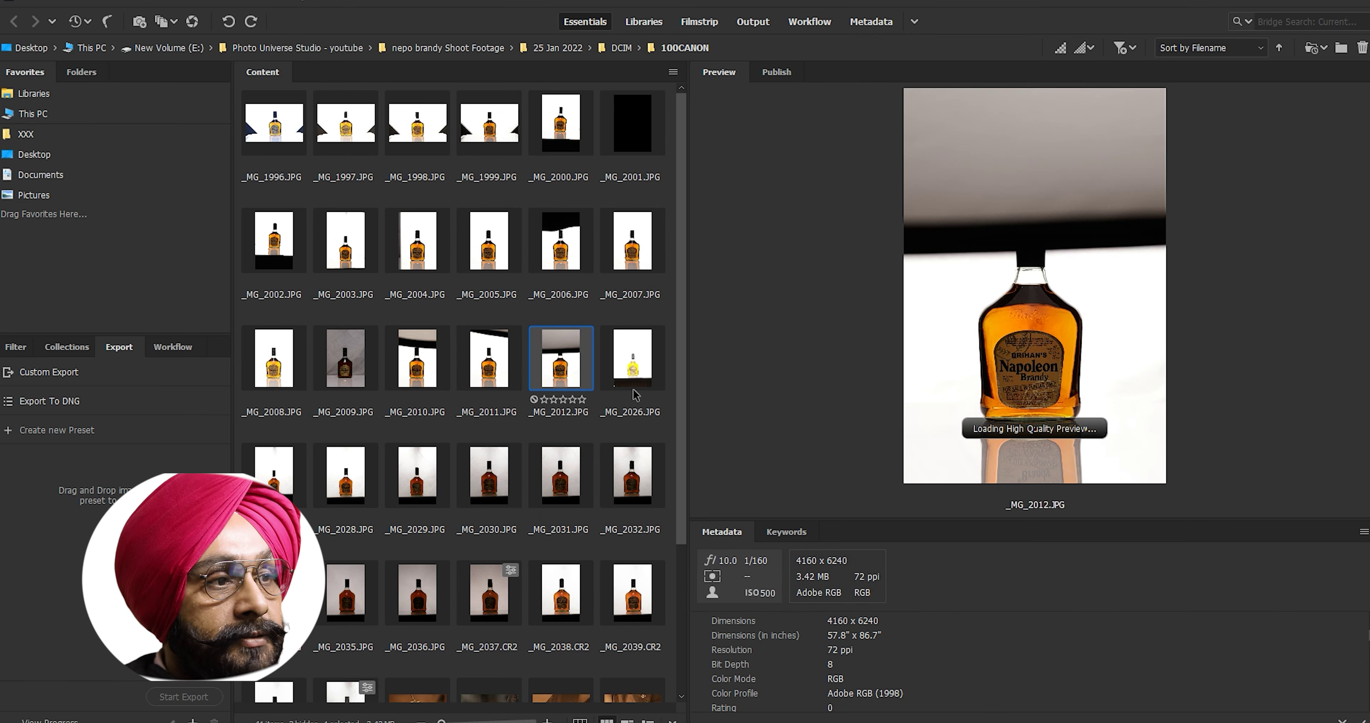
{"action": "key", "text": "Right"}
{"action": "key", "text": "Right"}
{"action": "key", "text": "Right"}
{"action": "key", "text": "Right"}
{"action": "key", "text": "Right"}
{"action": "key", "text": "Right"}
{"action": "key", "text": "Right"}
{"action": "key", "text": "Right"}
{"action": "key", "text": "Right"}
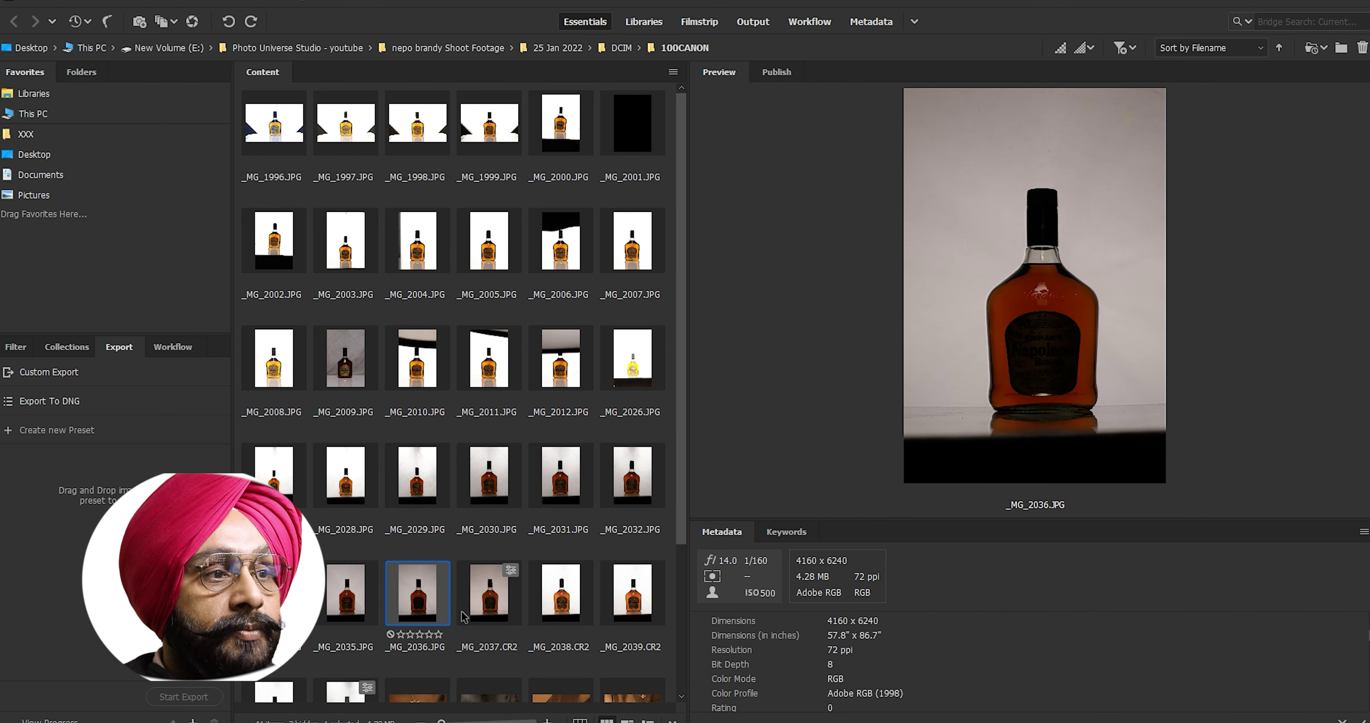
{"action": "scroll", "coordinate": [545, 586], "scroll_direction": "down", "scroll_amount": 1}
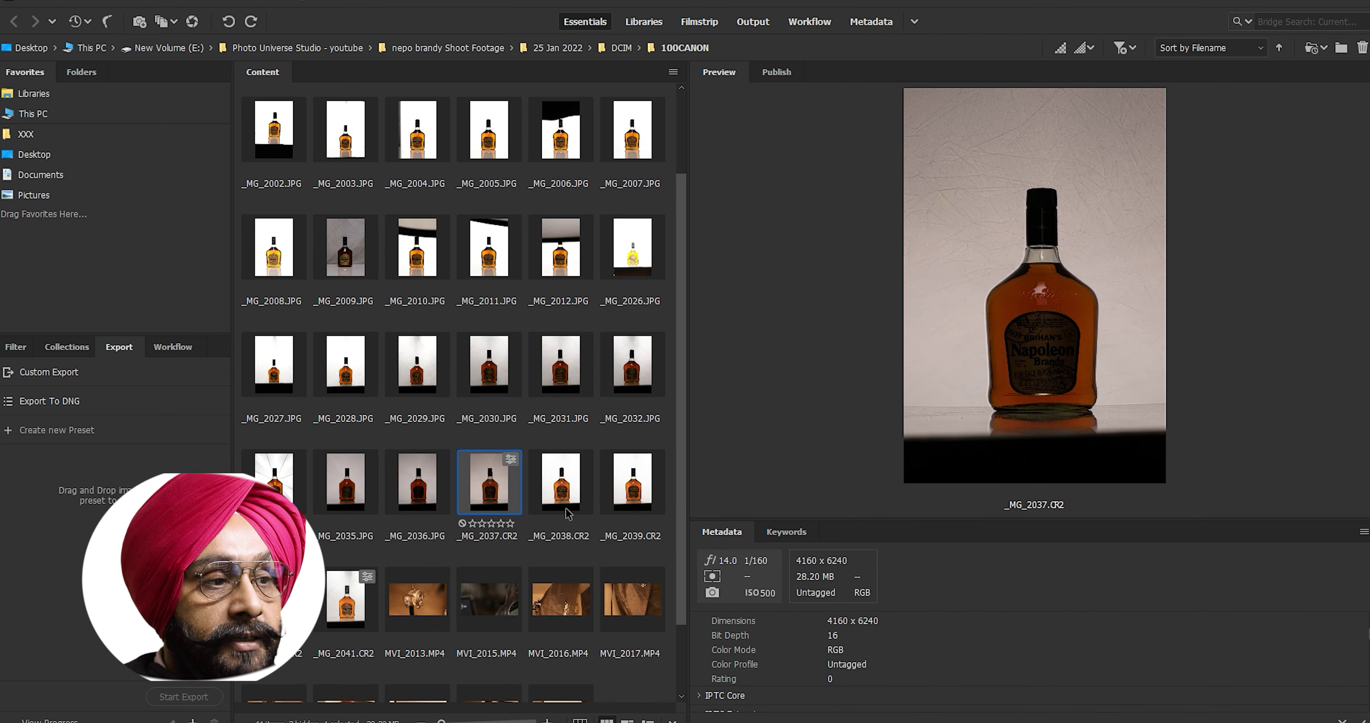
- Compare the JPEG shots _MG_2032, _MG_2034 and _MG_2035
{"action": "left_click", "coordinate": [355, 504]}
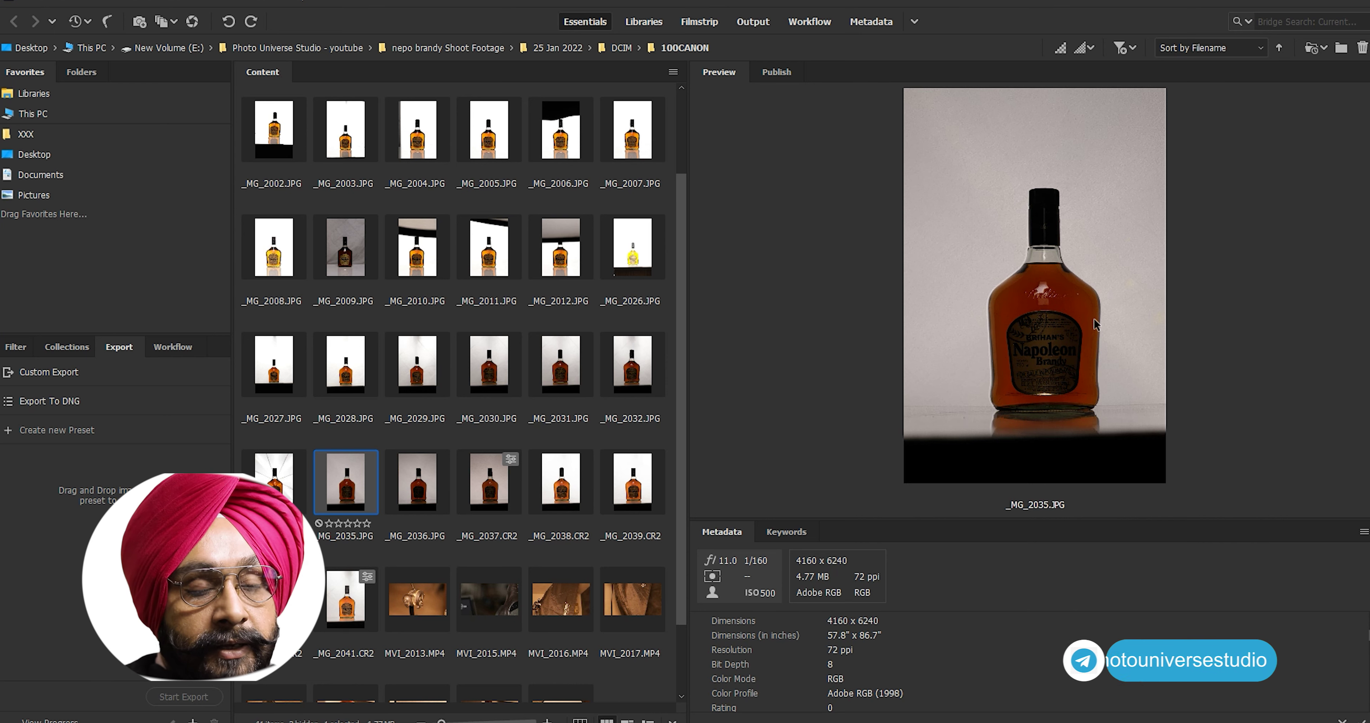
{"action": "left_click", "coordinate": [640, 376]}
{"action": "left_click", "coordinate": [294, 479]}
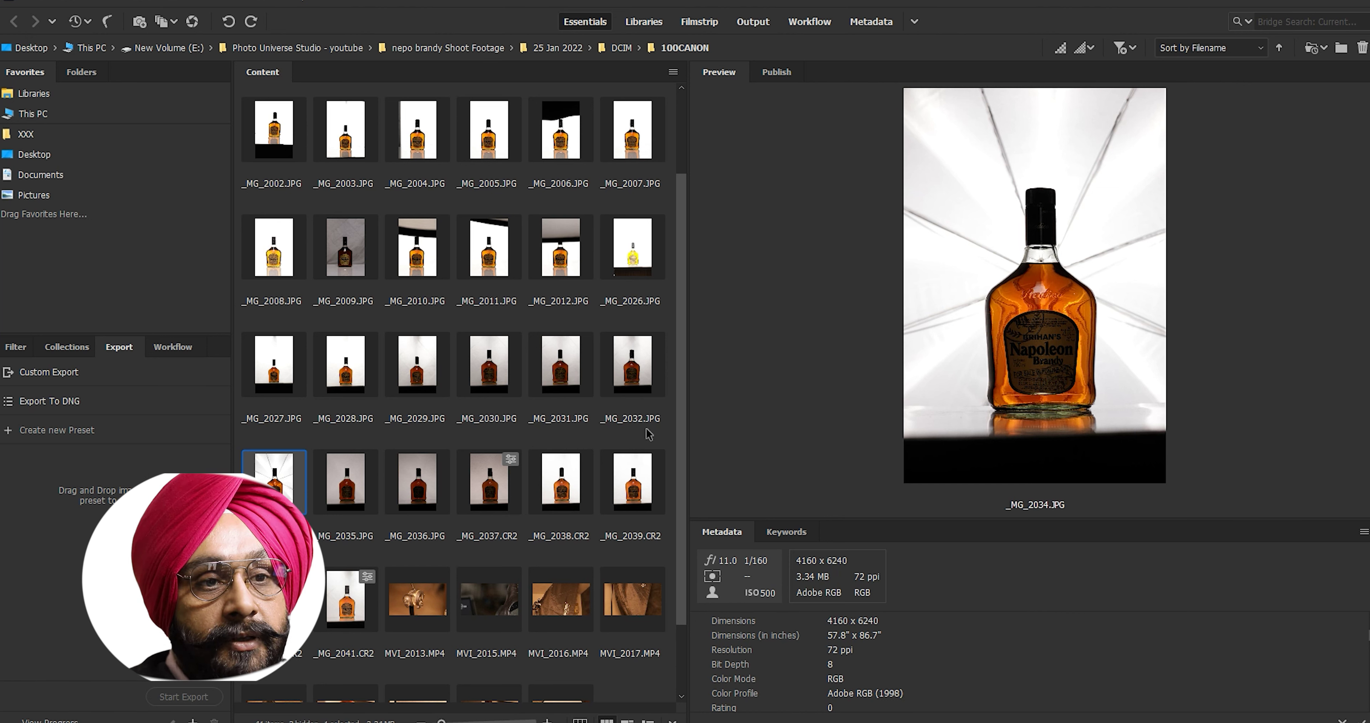
{"action": "left_click", "coordinate": [341, 502]}
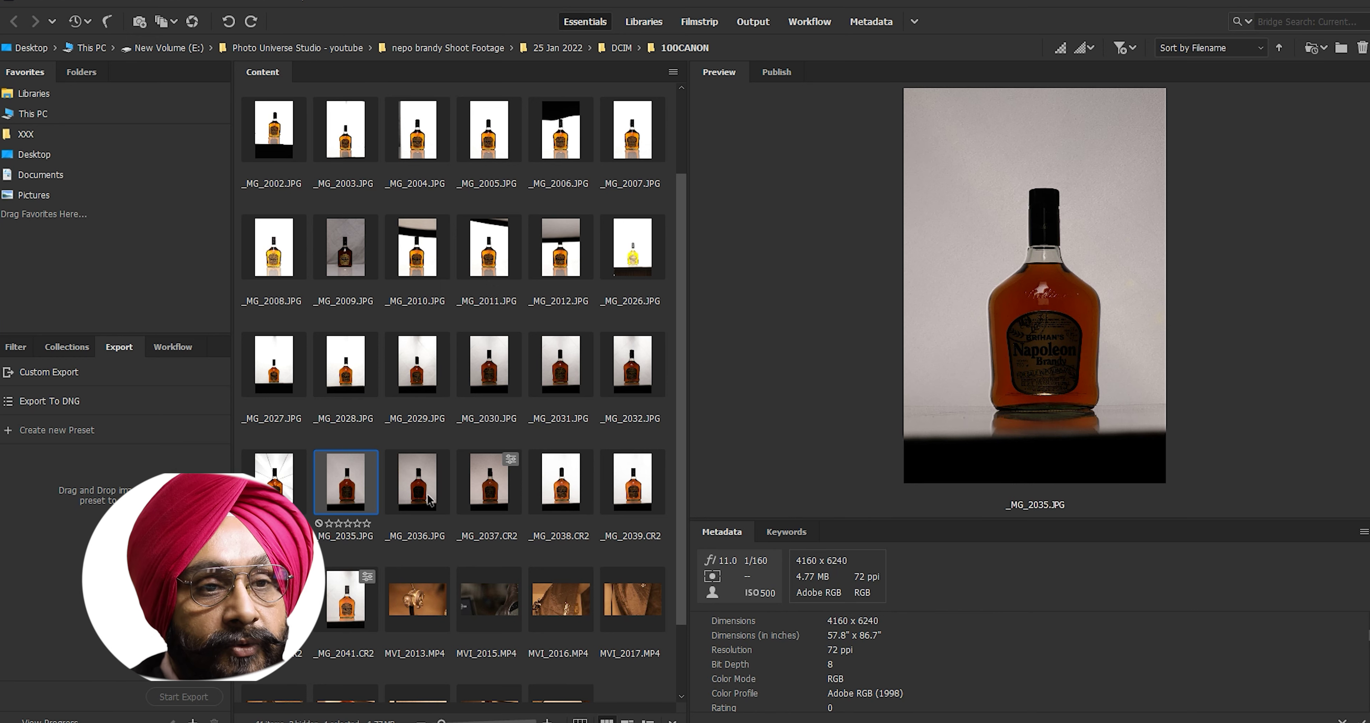
- Preview the raw shots _MG_2038.CR2 through _MG_2041.CR2
{"action": "left_click", "coordinate": [565, 496]}
{"action": "left_click", "coordinate": [636, 497]}
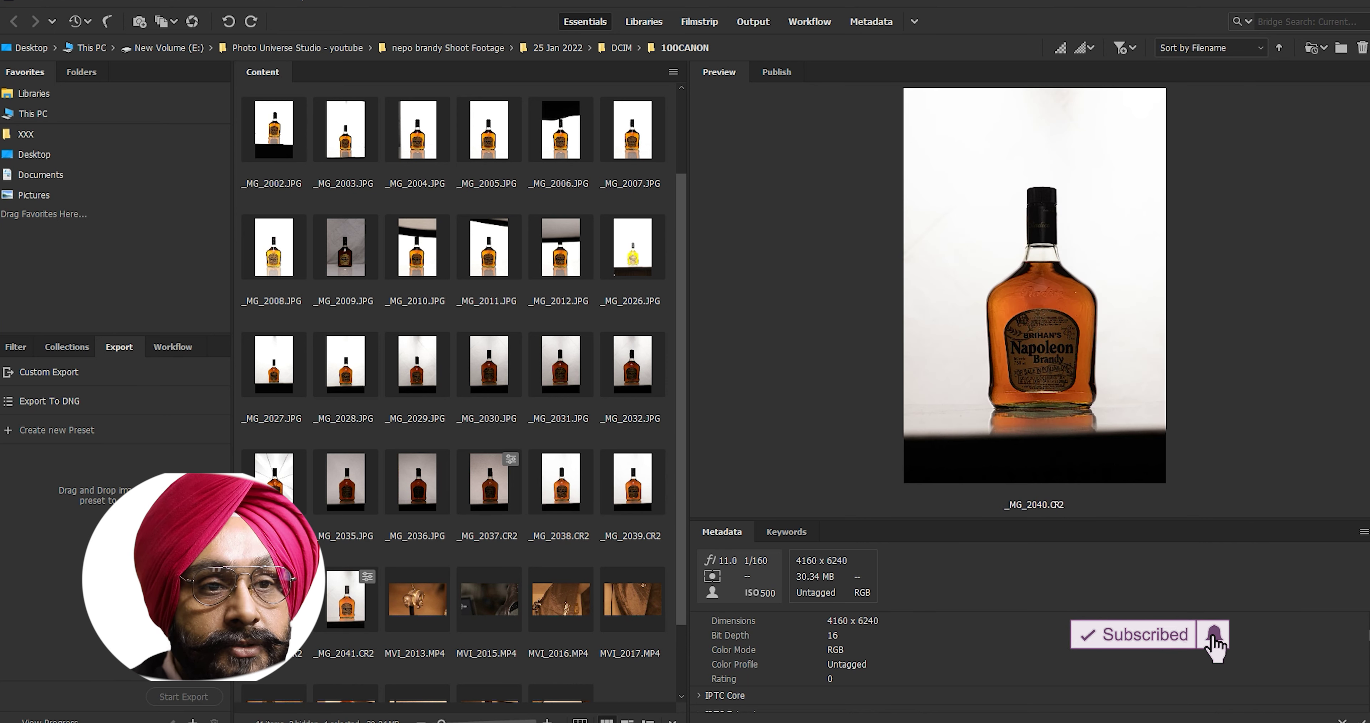
{"action": "left_click", "coordinate": [274, 599]}
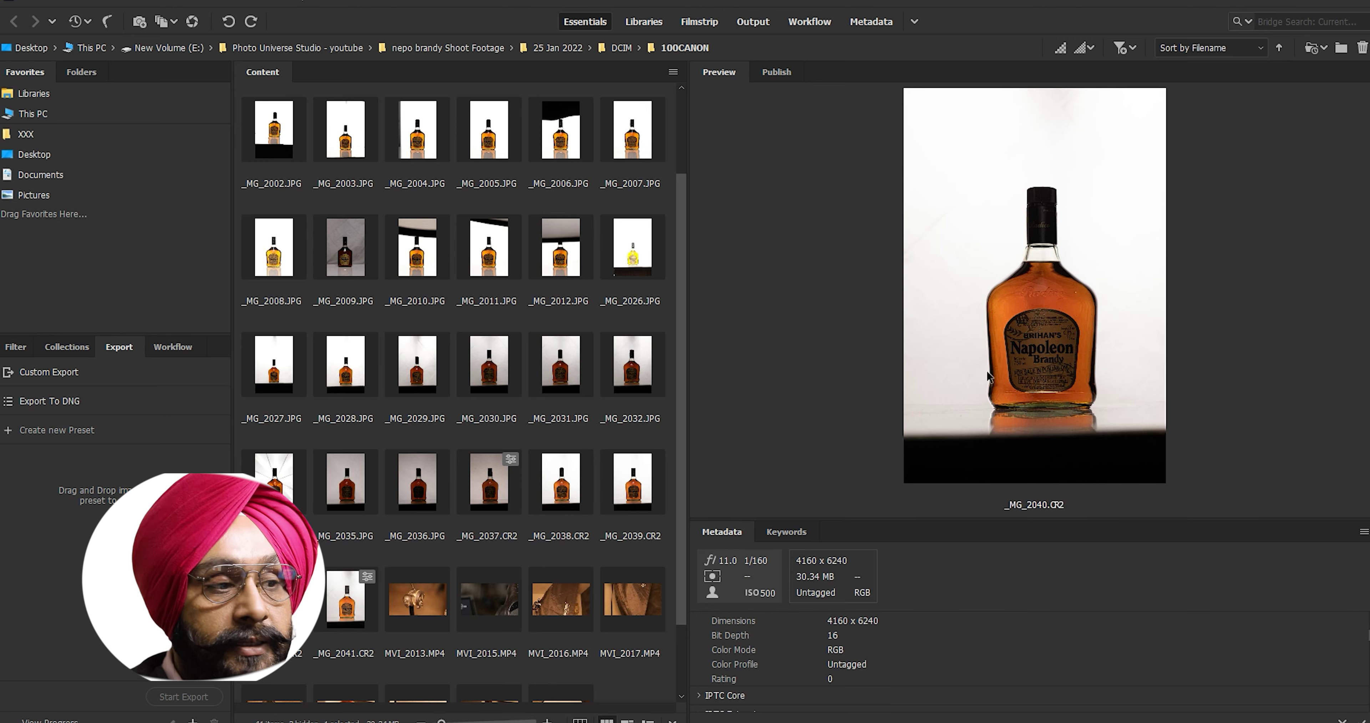
{"action": "left_click", "coordinate": [342, 605]}
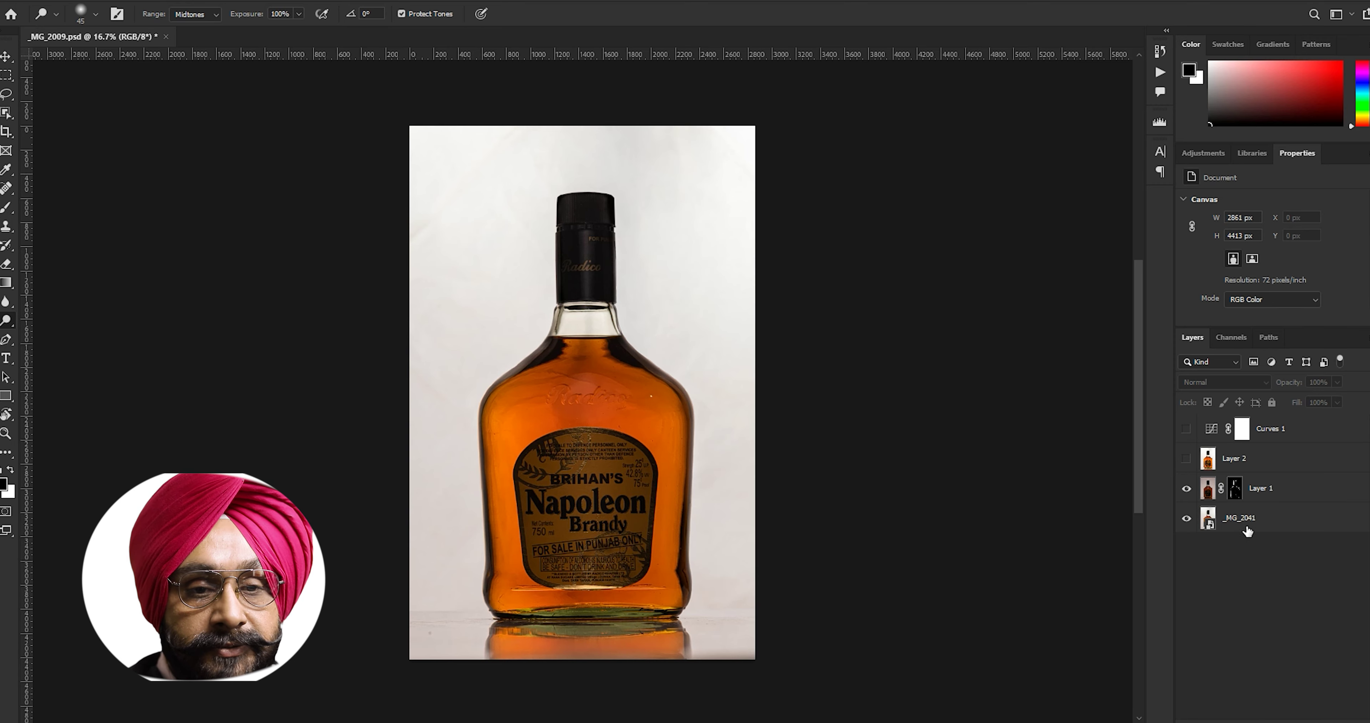
- Select Layer 1 and toggle its visibility to compare the bottle with and without it
{"action": "left_click", "coordinate": [1244, 527]}
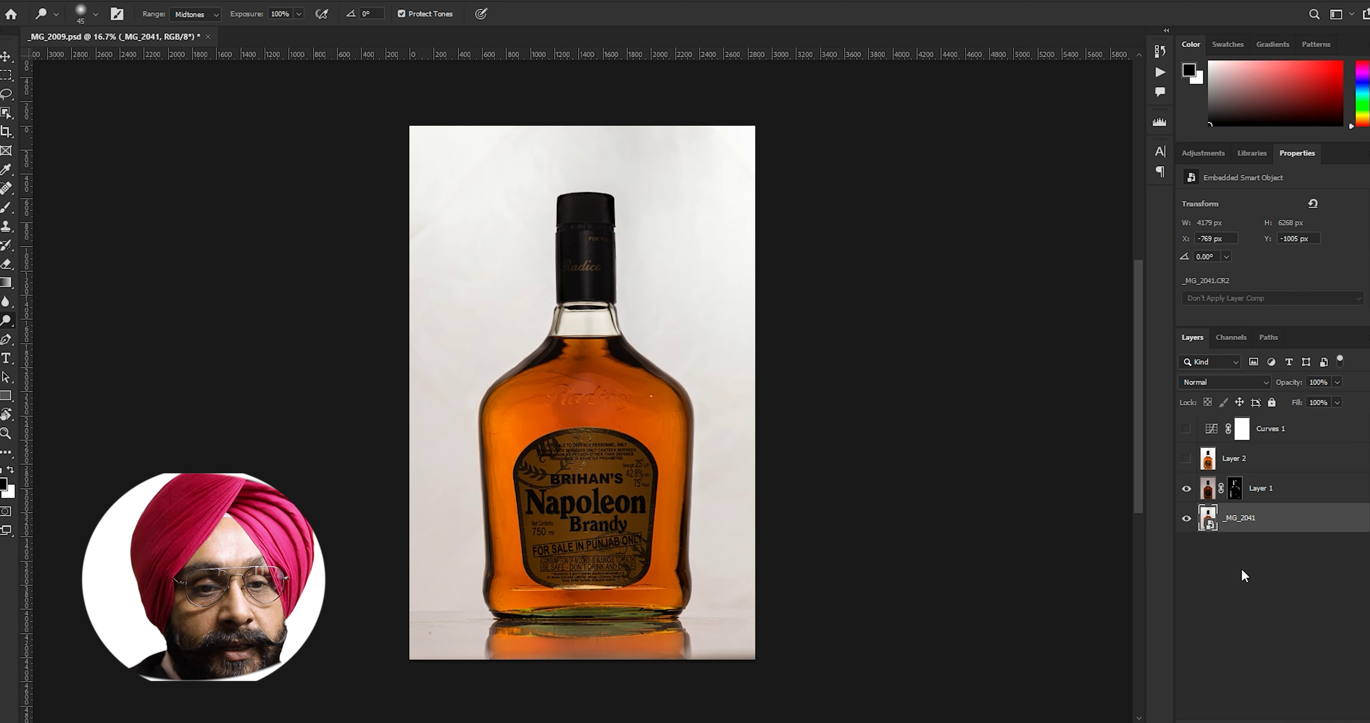
{"action": "left_click", "coordinate": [1203, 497]}
{"action": "left_click", "coordinate": [1186, 489]}
{"action": "left_click", "coordinate": [1186, 493]}
{"action": "left_click", "coordinate": [1187, 493]}
{"action": "left_click", "coordinate": [1186, 493]}
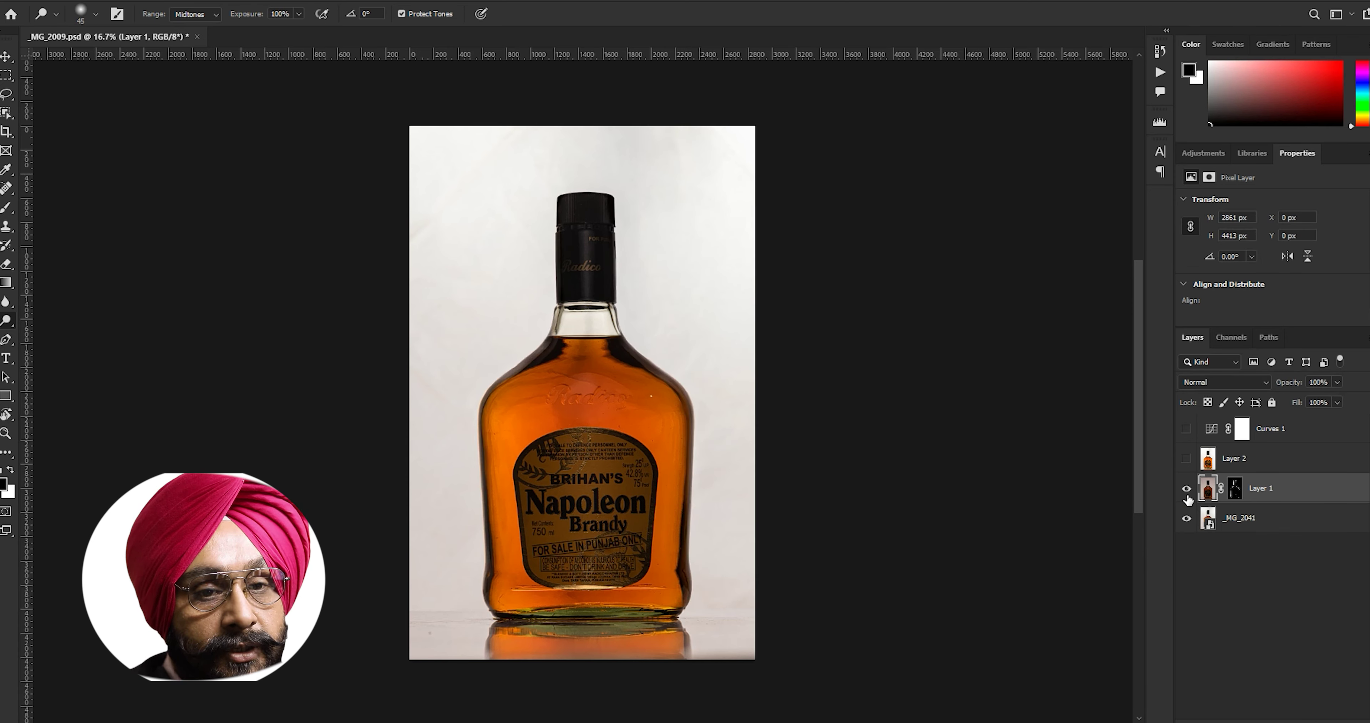
{"action": "left_click", "coordinate": [1187, 493]}
- Turn Layer 1 back on over _MG_2041 and recheck its effect
{"action": "left_click", "coordinate": [1275, 532]}
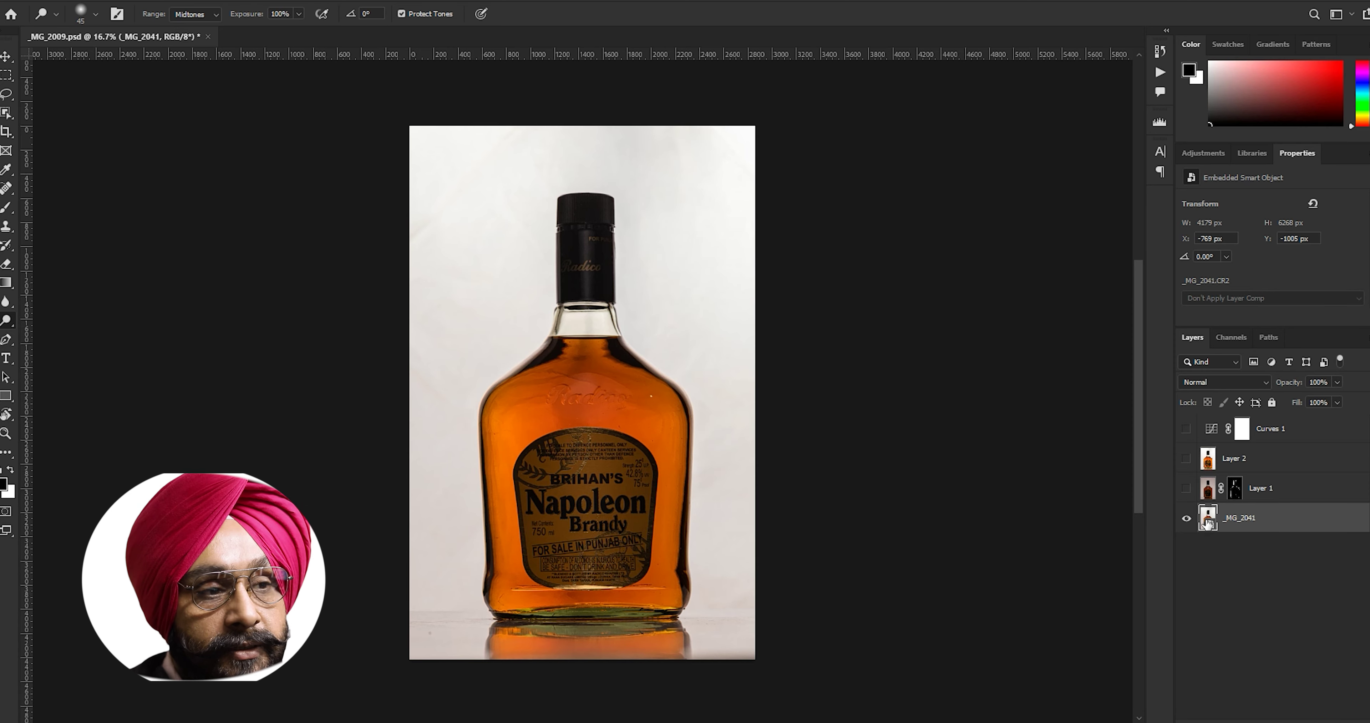
{"action": "left_click", "coordinate": [1185, 489]}
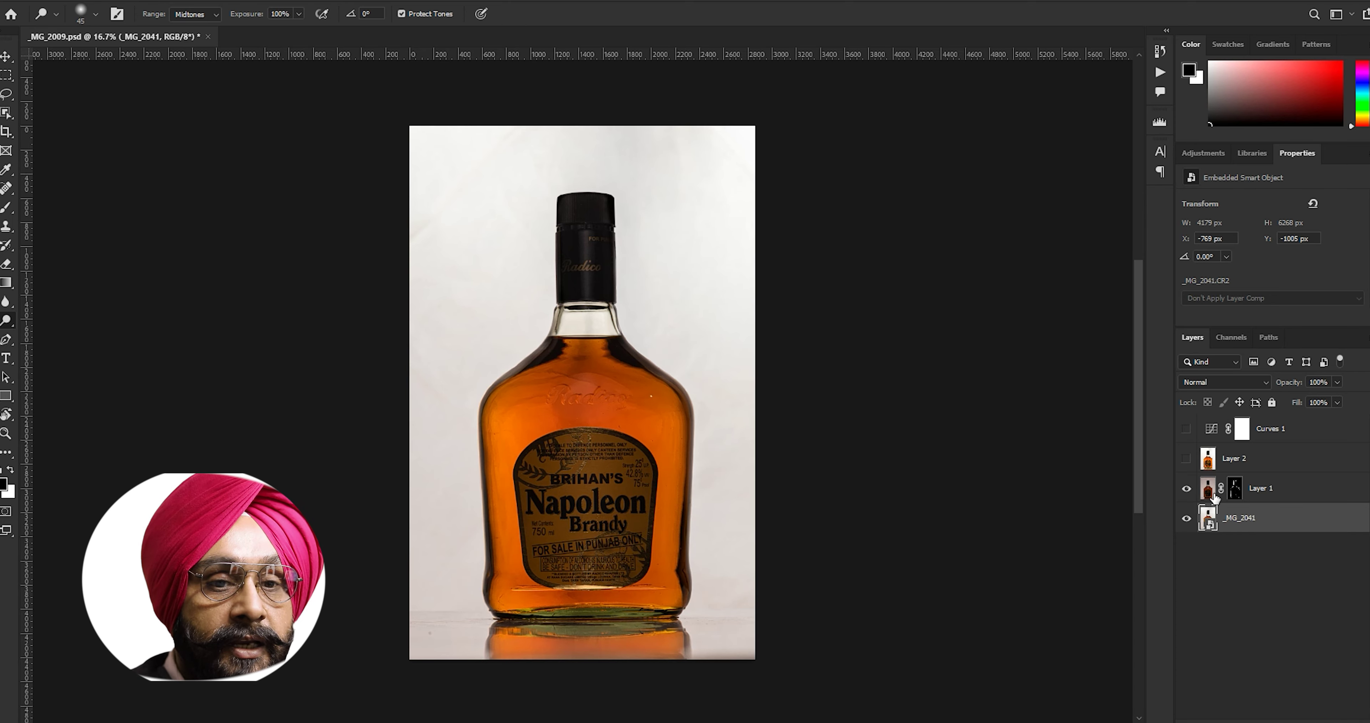
{"action": "left_click", "coordinate": [1270, 489]}
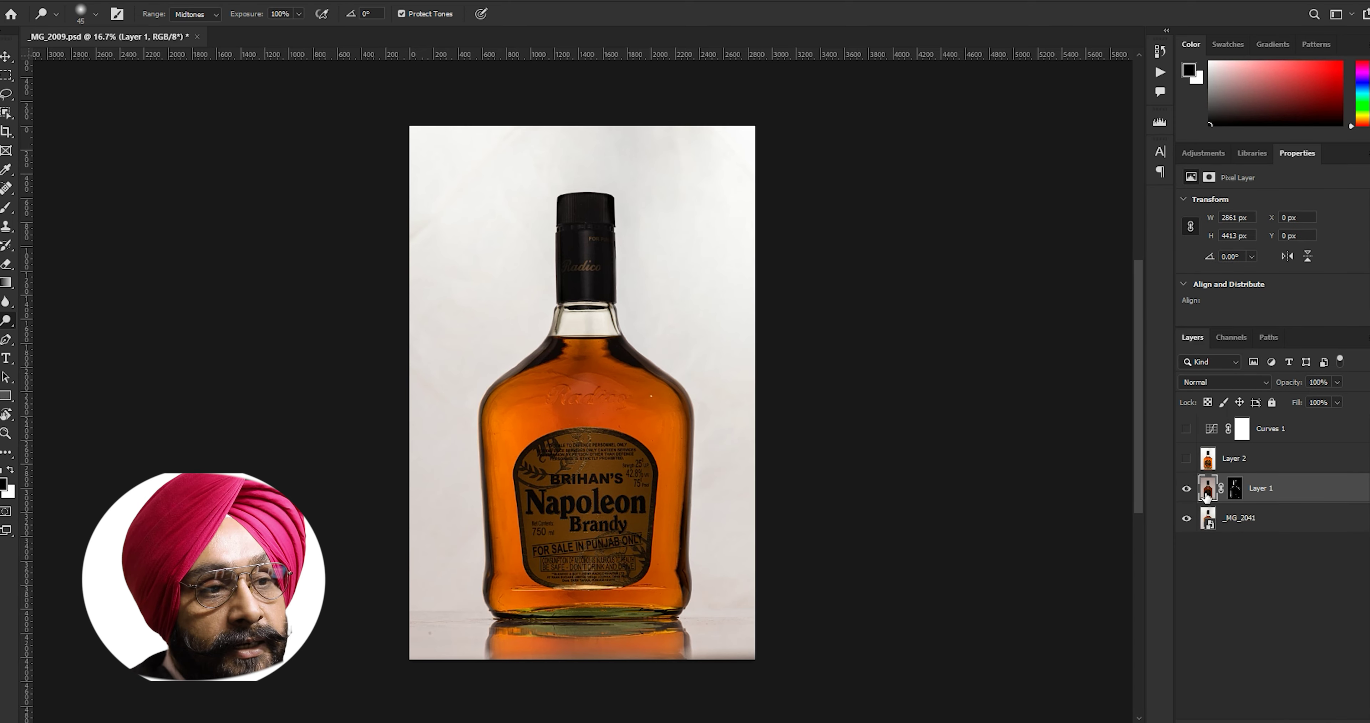
{"action": "left_click", "coordinate": [1185, 488]}
{"action": "left_click", "coordinate": [1186, 488]}
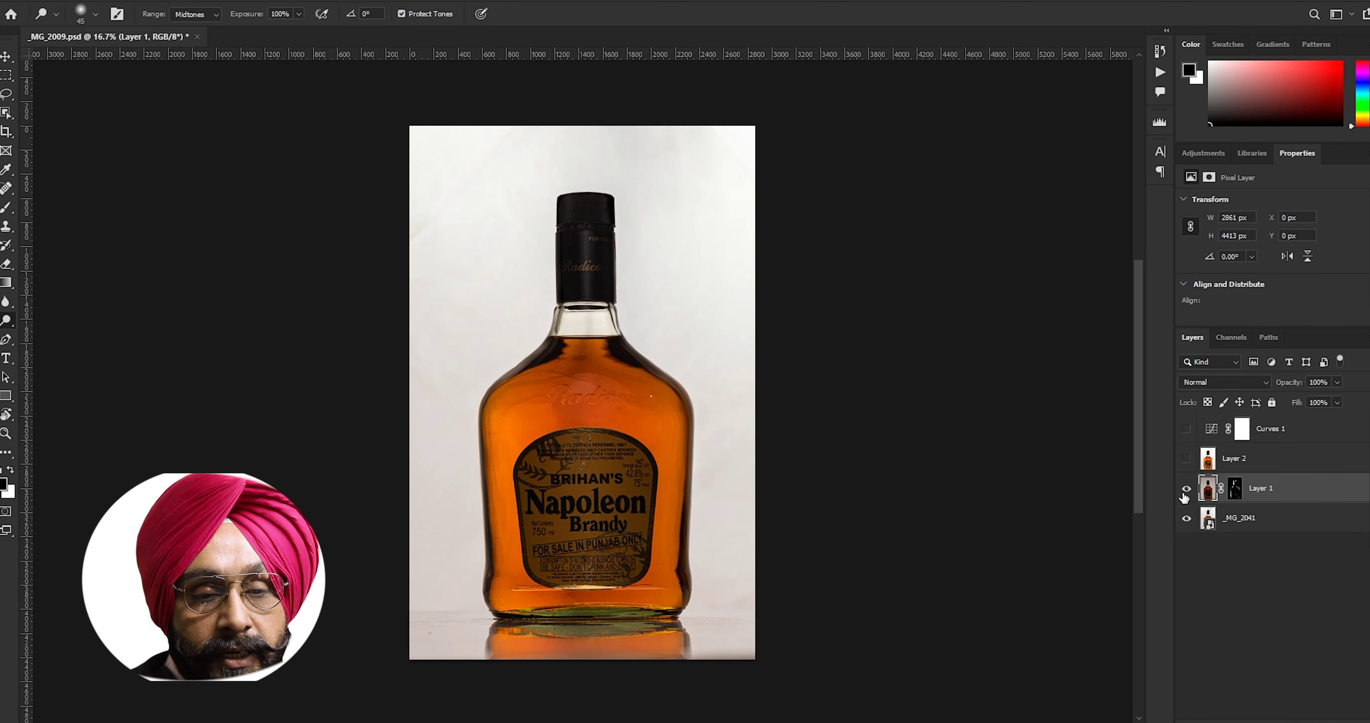
{"action": "left_click", "coordinate": [1242, 525]}
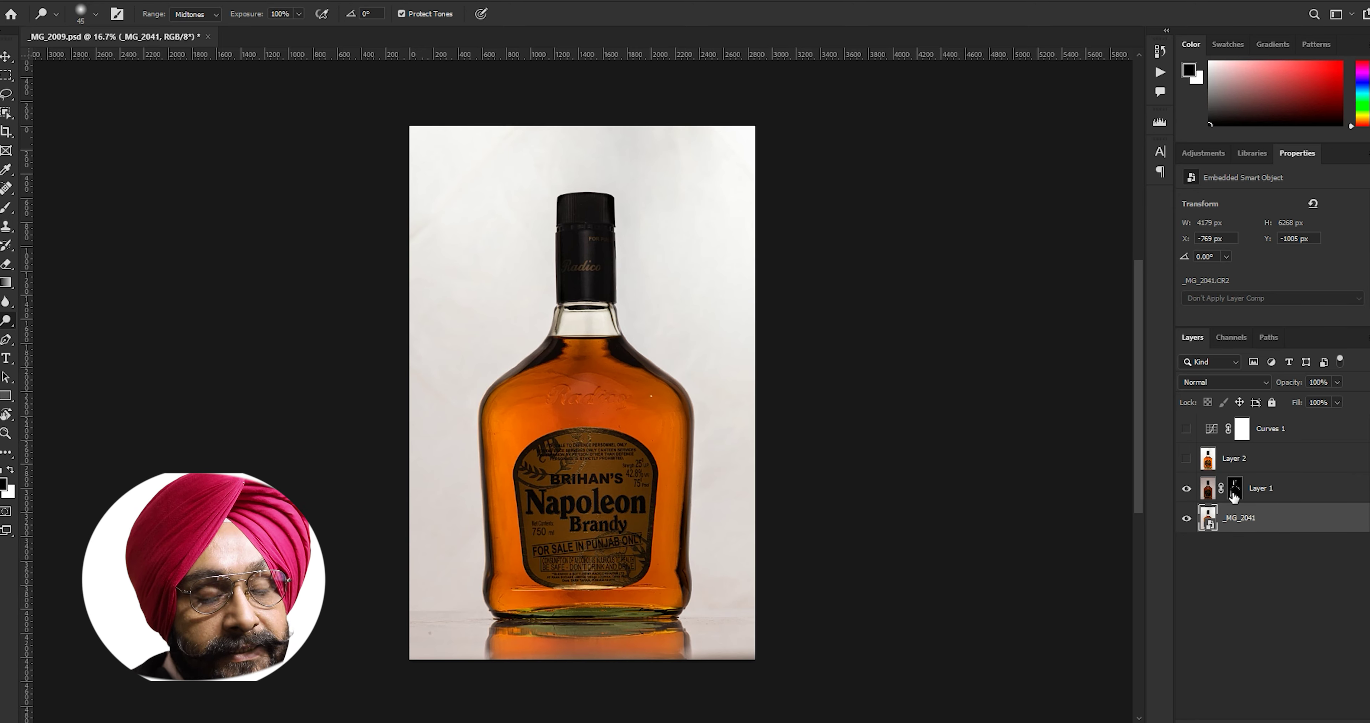
- Select Layer 2 and toggle it off and on, leaving it visible
{"action": "left_click", "coordinate": [1186, 458]}
{"action": "left_click", "coordinate": [1221, 453]}
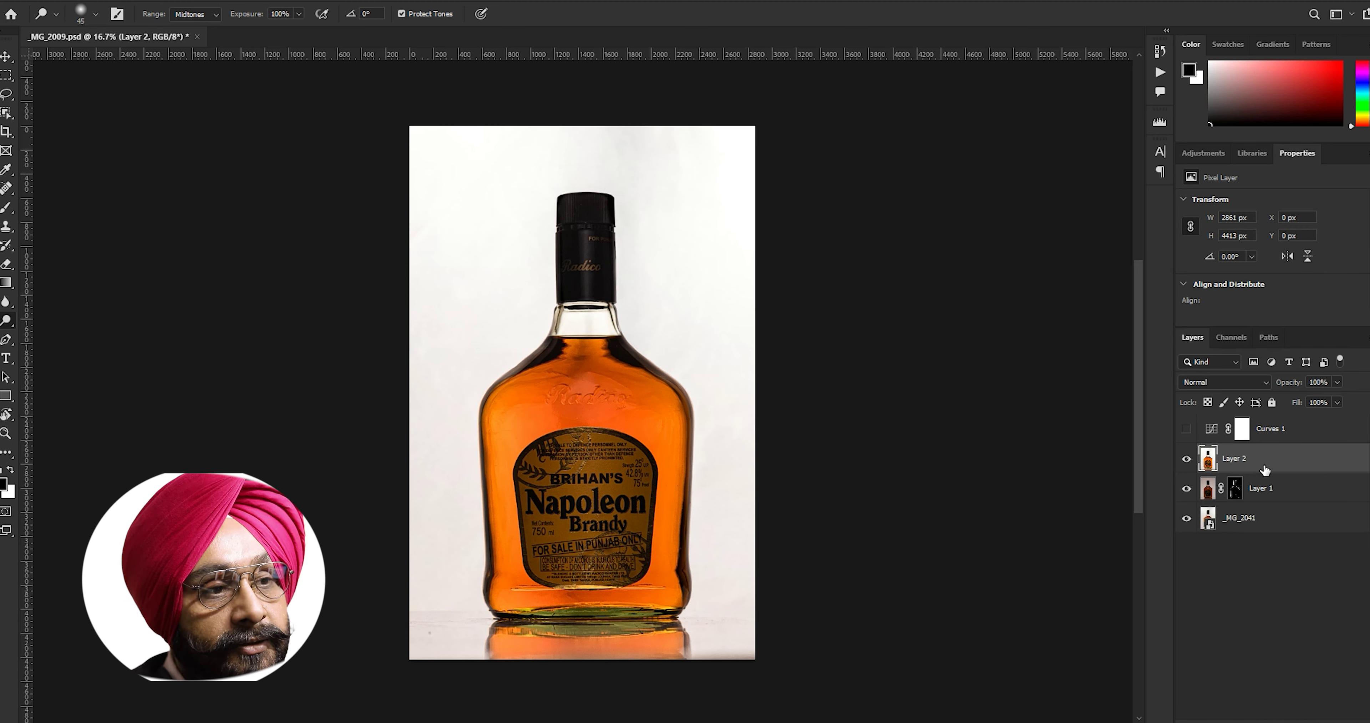
{"action": "left_click", "coordinate": [1185, 460]}
{"action": "left_click", "coordinate": [1186, 459]}
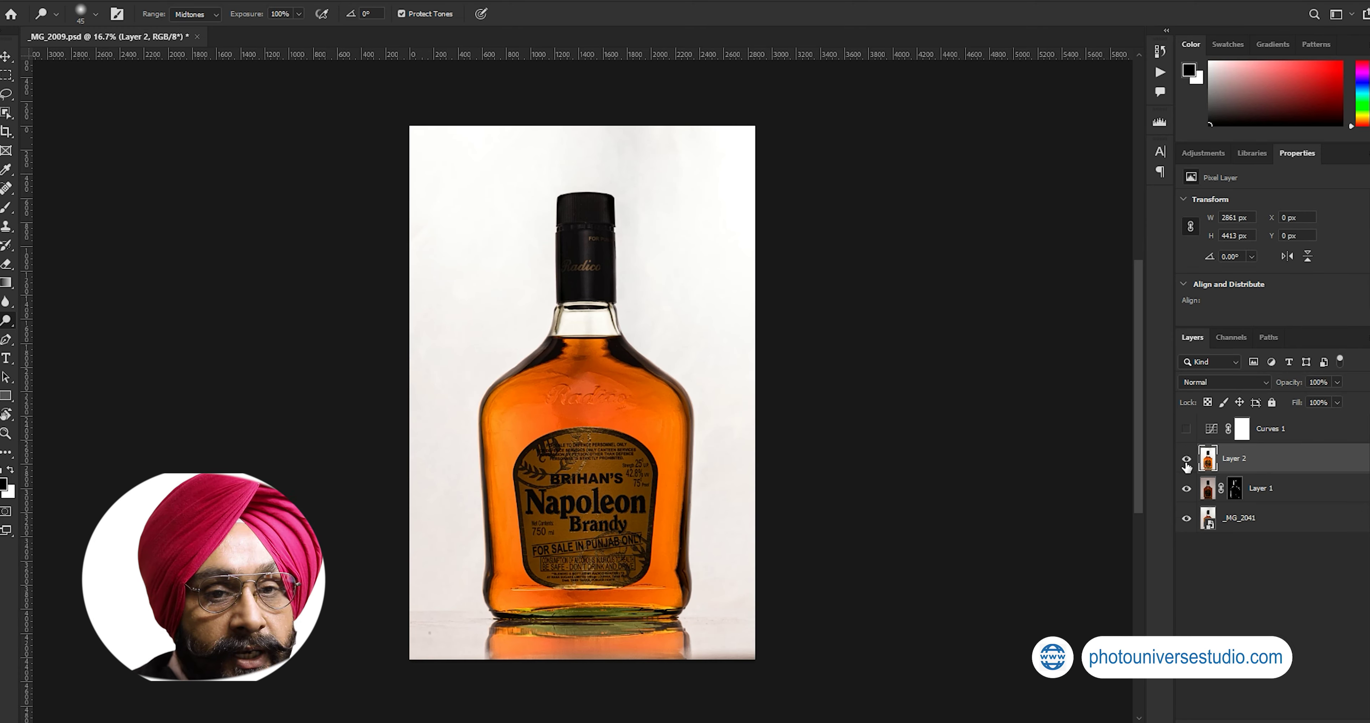
{"action": "left_click", "coordinate": [1185, 460]}
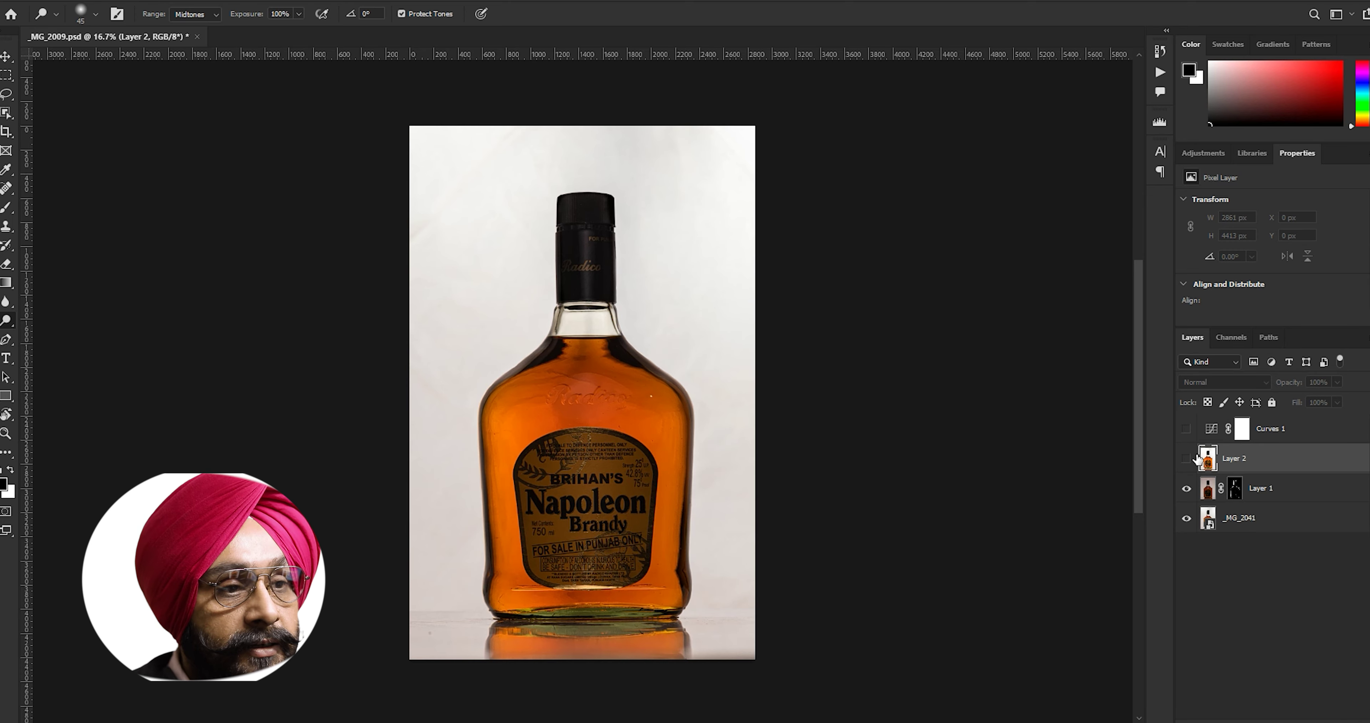
{"action": "left_click", "coordinate": [1187, 459]}
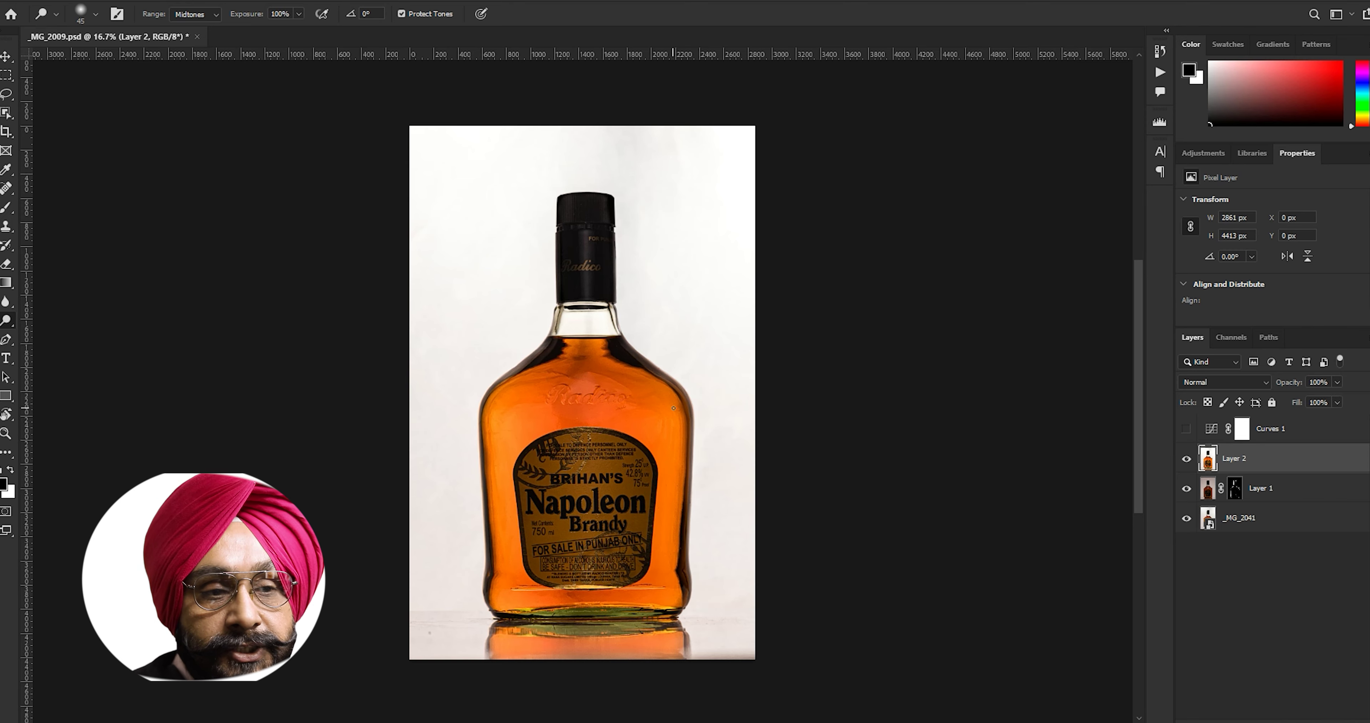
- Show the Curves 1 adjustment and lower its opacity to about 77%
{"action": "key", "text": "v"}
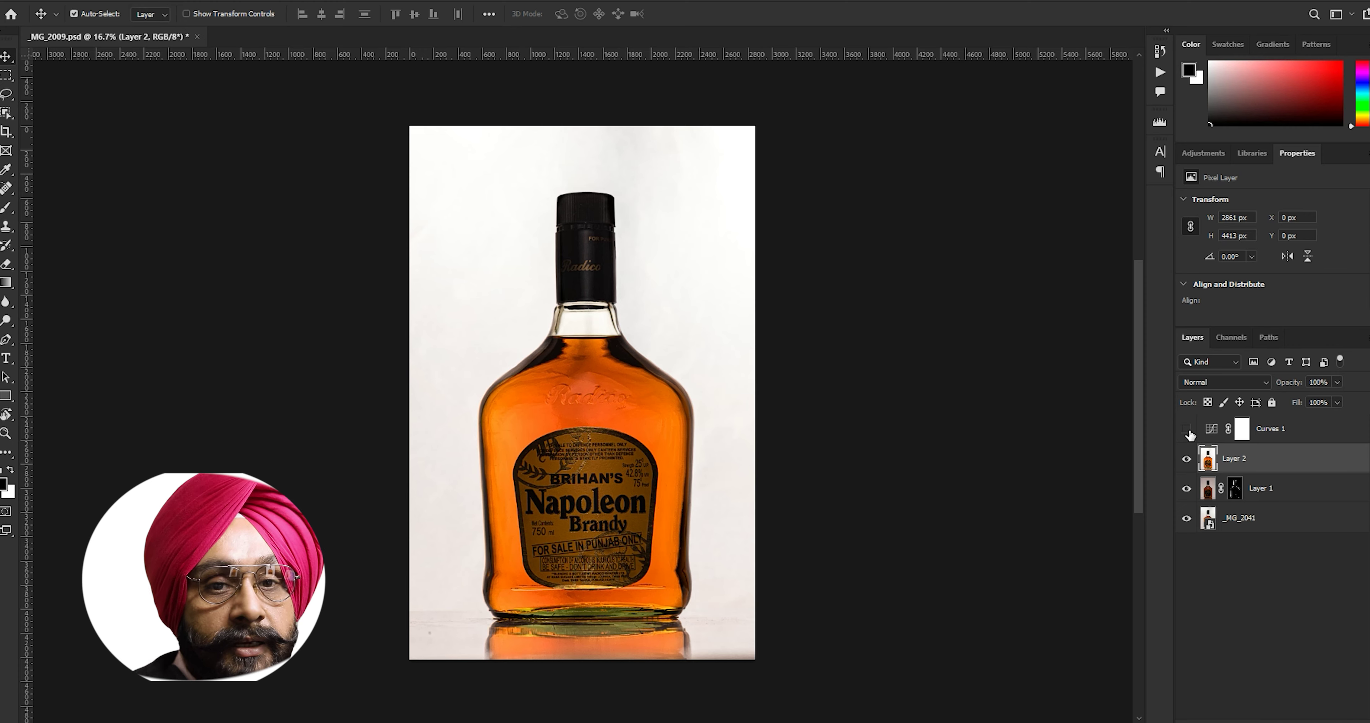
{"action": "left_click", "coordinate": [1186, 429]}
{"action": "left_click", "coordinate": [1327, 432]}
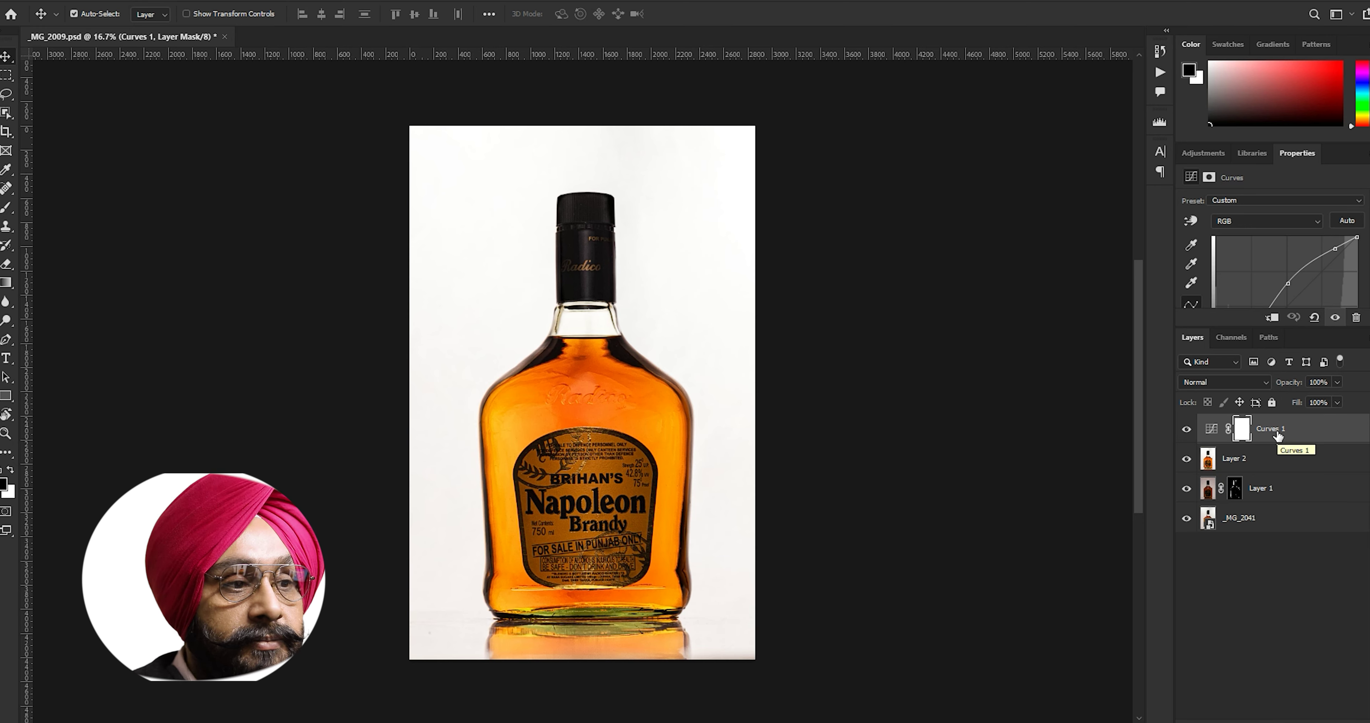
{"action": "left_click_drag", "start_coordinate": [1336, 381], "coordinate": [1323, 395]}
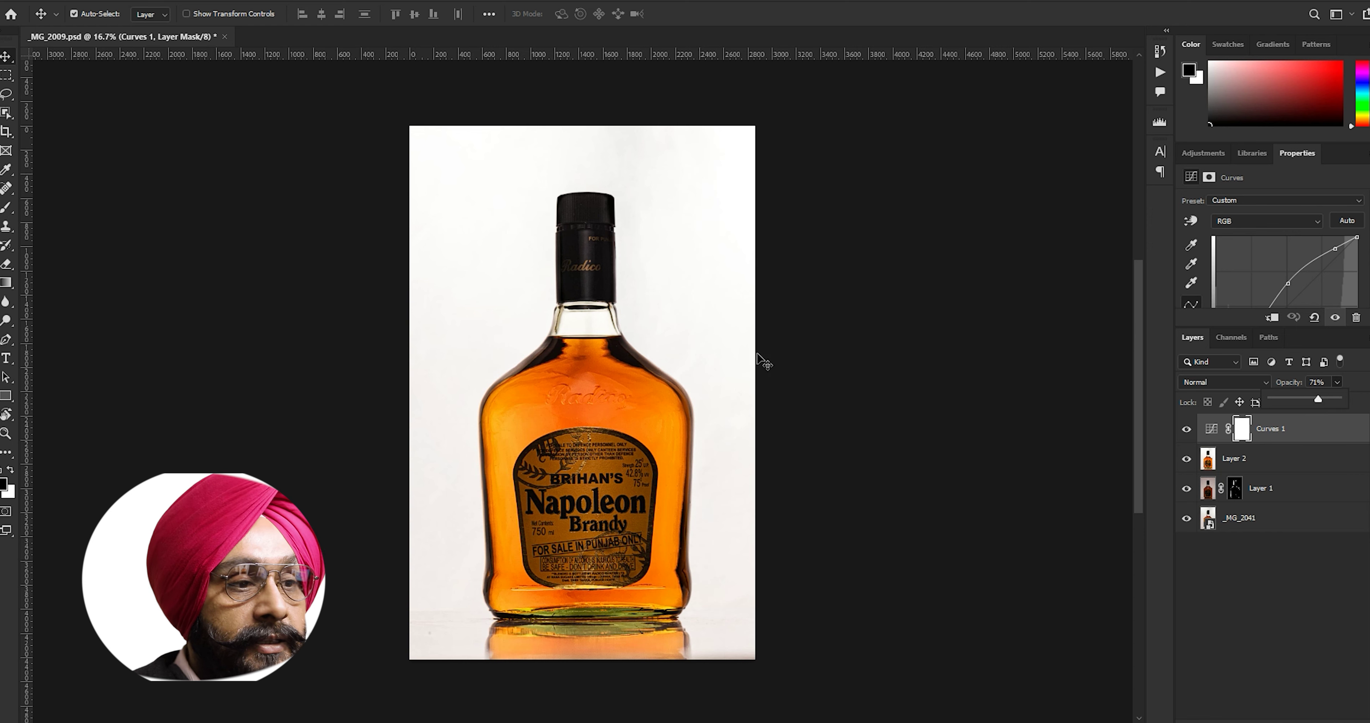
{"action": "left_click", "coordinate": [681, 341]}
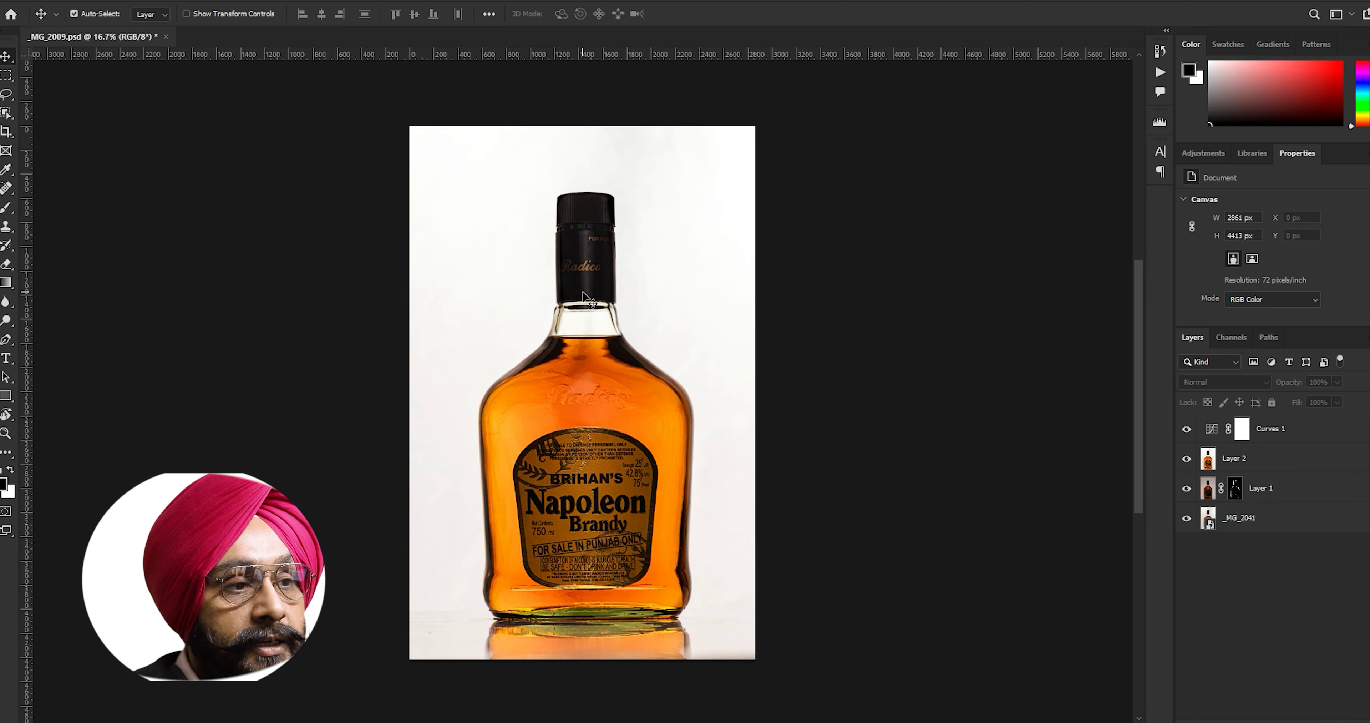
- Switch screen mode and zoom in on the bottle
{"action": "key", "text": "f"}
{"action": "key", "text": "f"}
{"action": "key", "text": "f"}
{"action": "key", "text": "f"}
{"action": "key", "text": "ctrl+plus"}
{"action": "key", "text": "ctrl"}
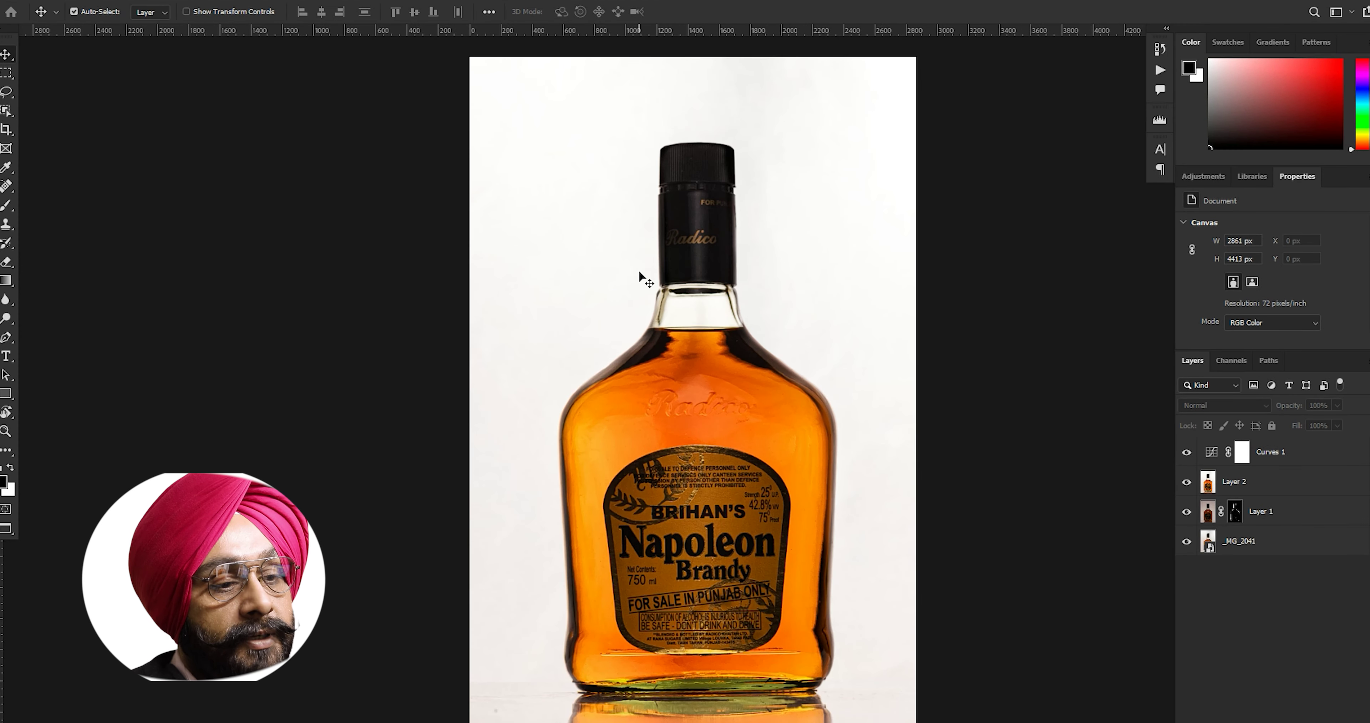
- Show the finished composite in Full Screen Mode on a black background
{"action": "key", "text": "f"}
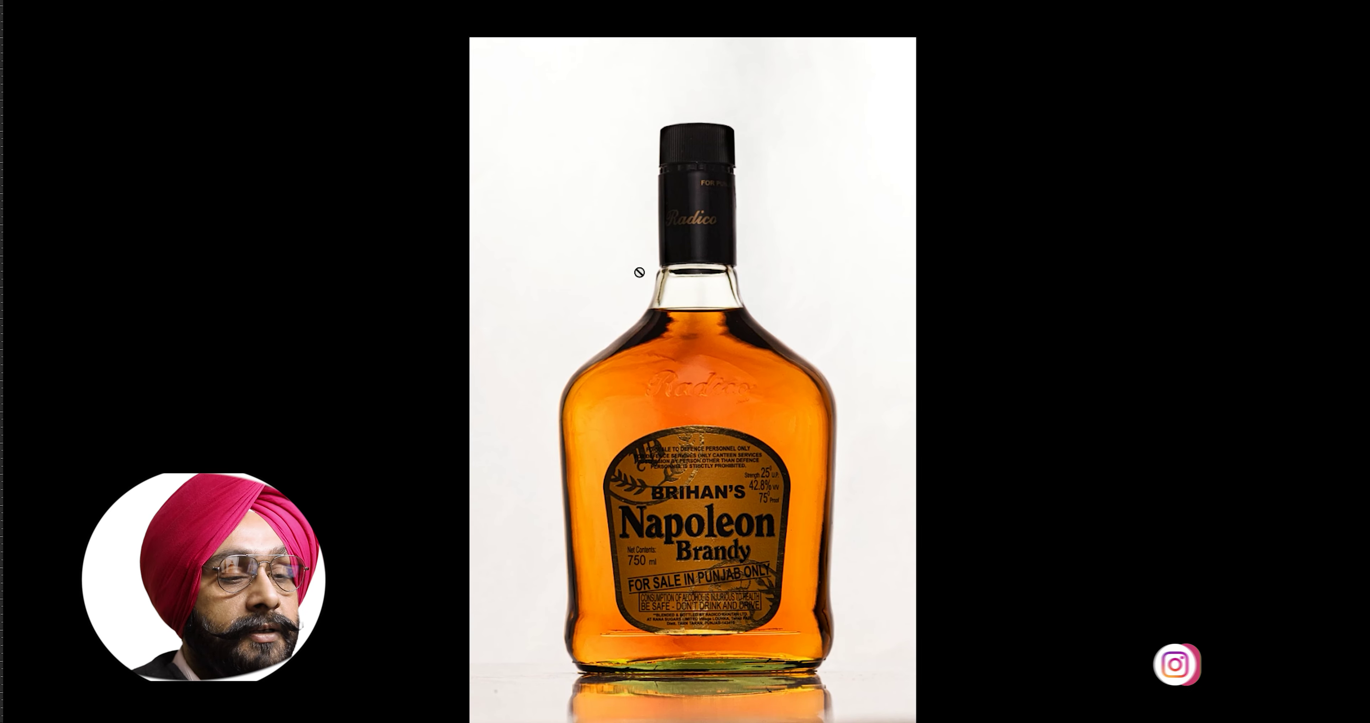